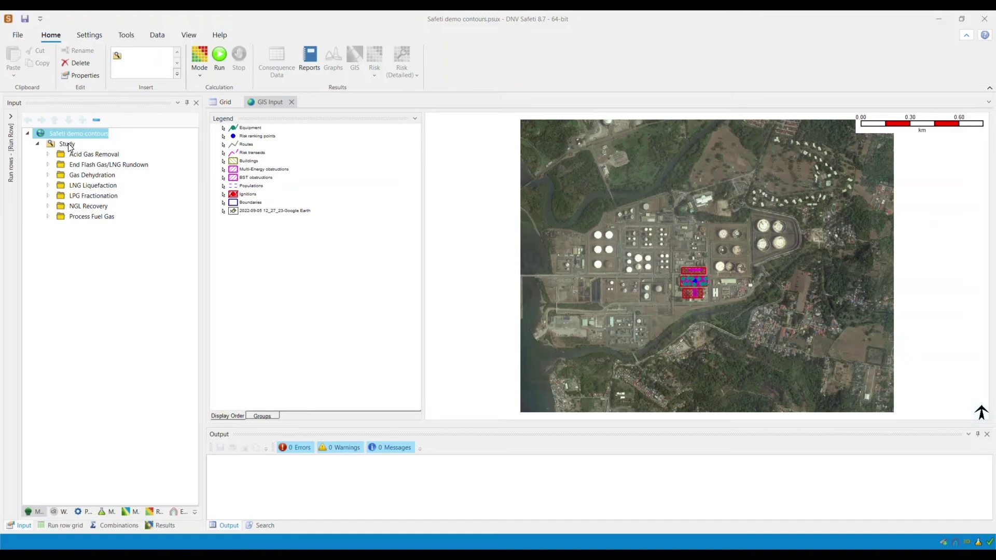
# Step: Browse the Parameter set and map-input lists, toggle the run rows panel, then show Effect levels
pyautogui.click(82, 512)
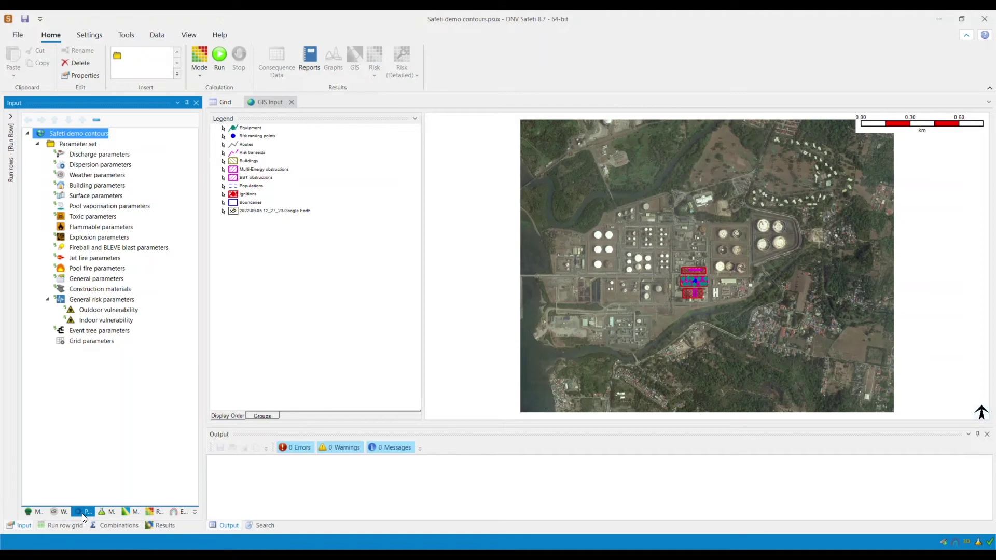
pyautogui.click(149, 513)
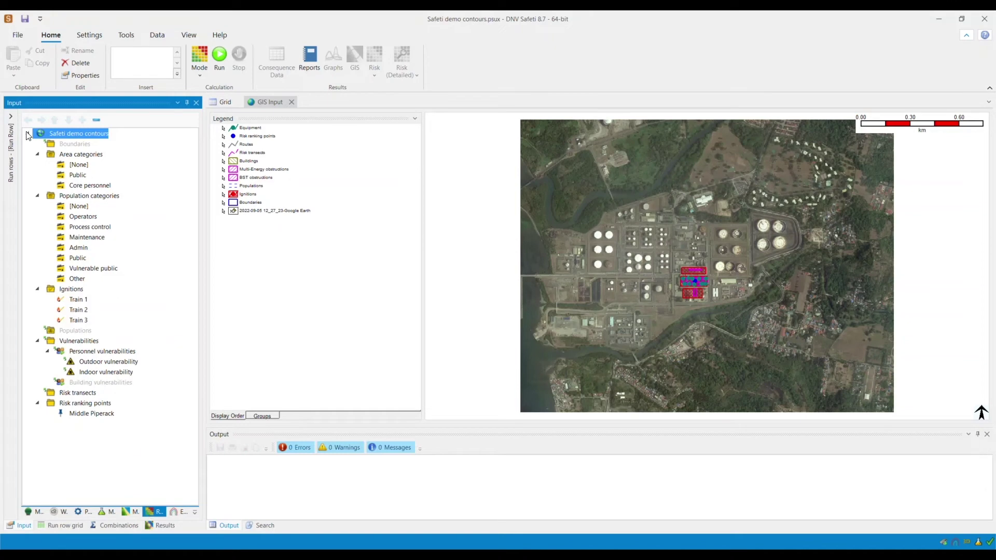
pyautogui.click(12, 117)
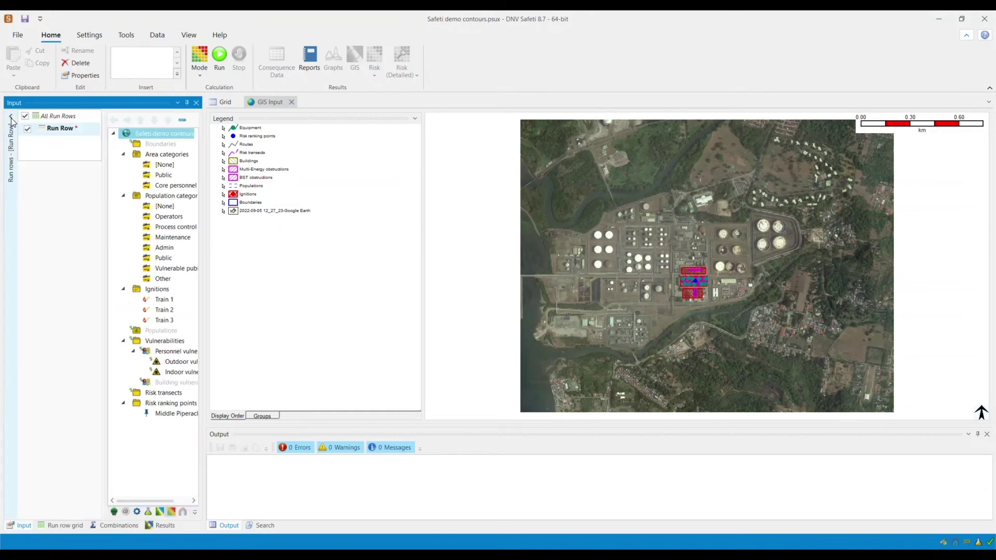
pyautogui.click(11, 118)
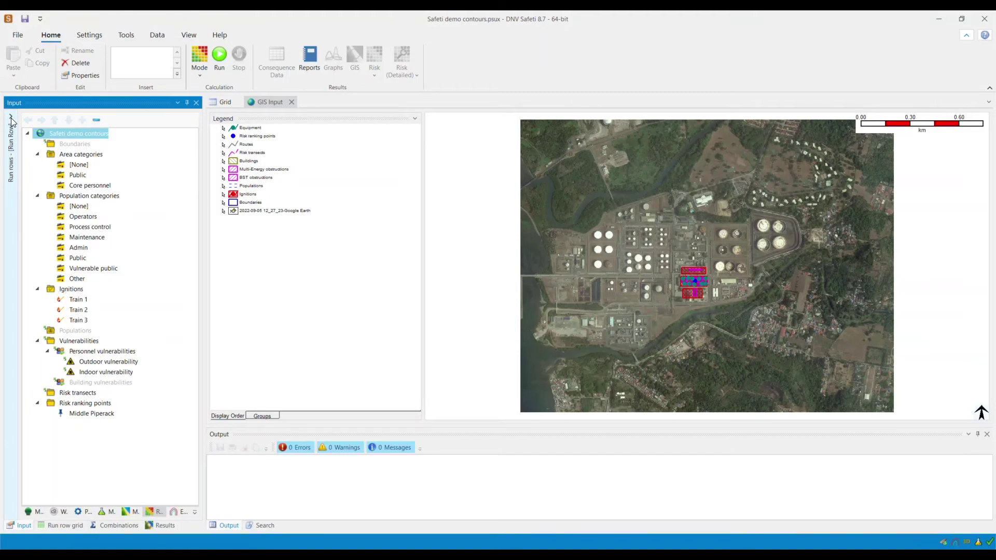
pyautogui.click(177, 511)
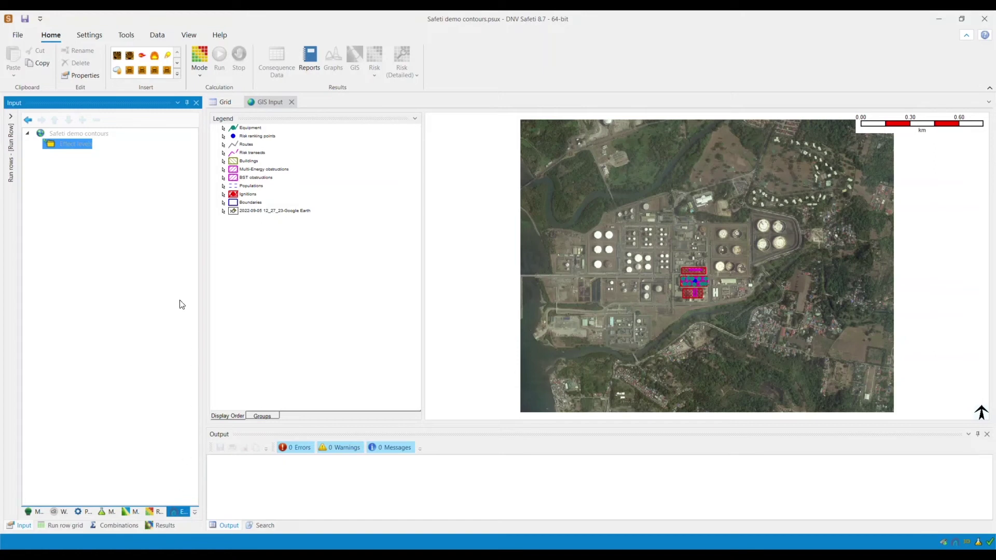
# Step: Insert an overpressure effect level using the Reflected pressure method at 0.1 bar
pyautogui.rightClick(82, 148)
pyautogui.moveTo(114, 210)
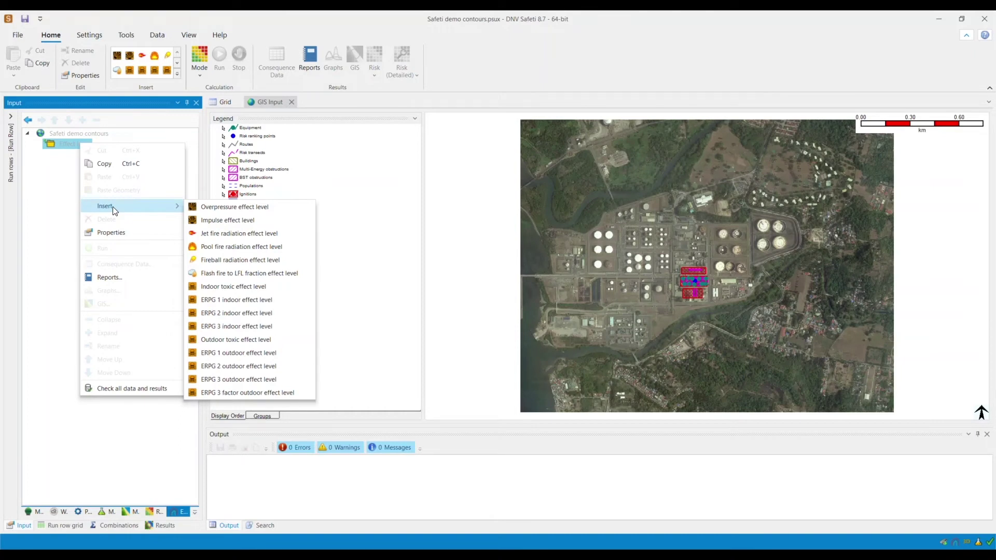
pyautogui.click(221, 207)
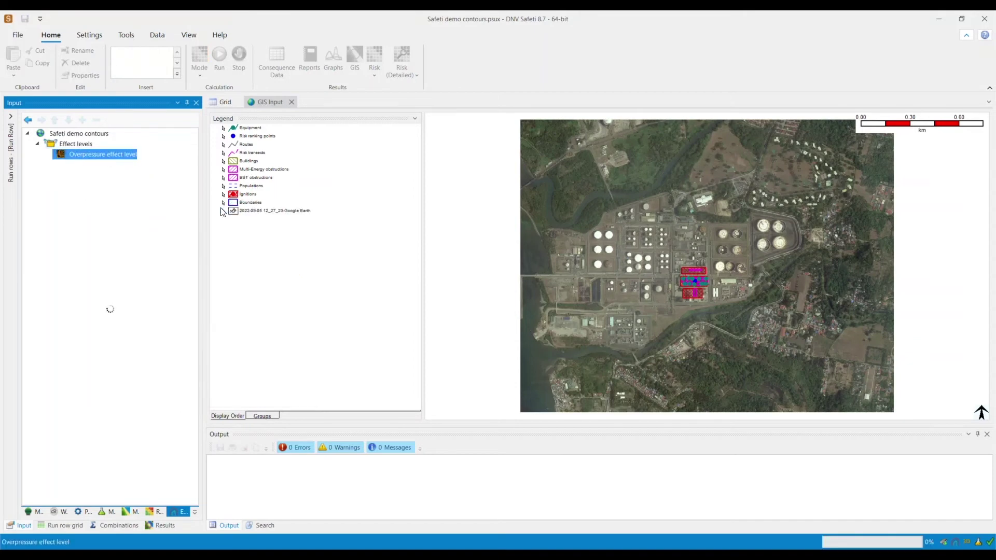
pyautogui.doubleClick(104, 154)
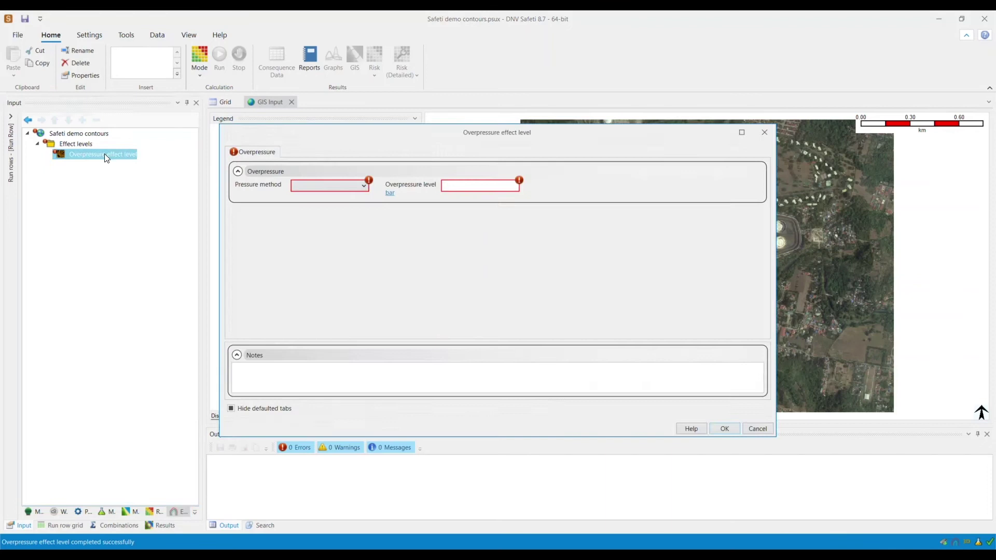
pyautogui.click(349, 190)
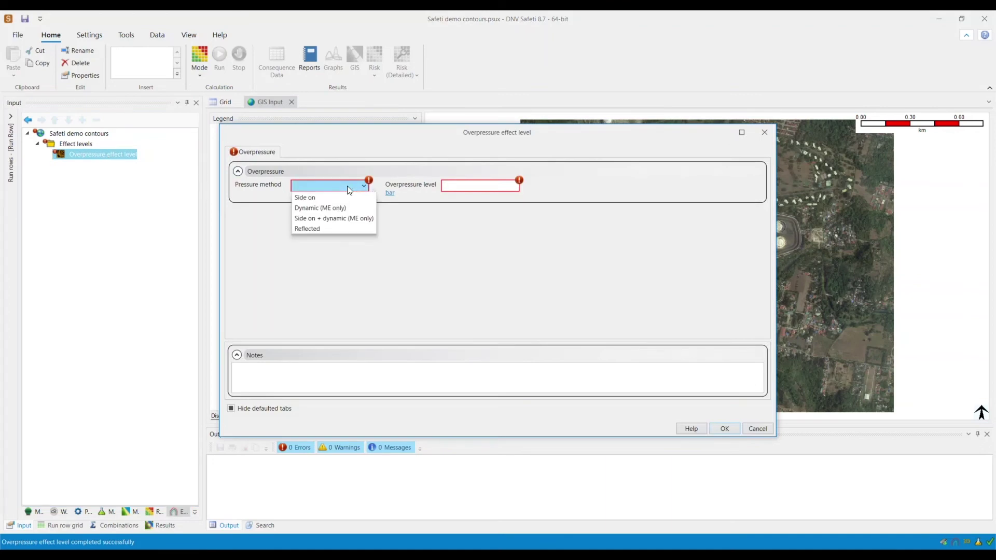
pyautogui.click(337, 231)
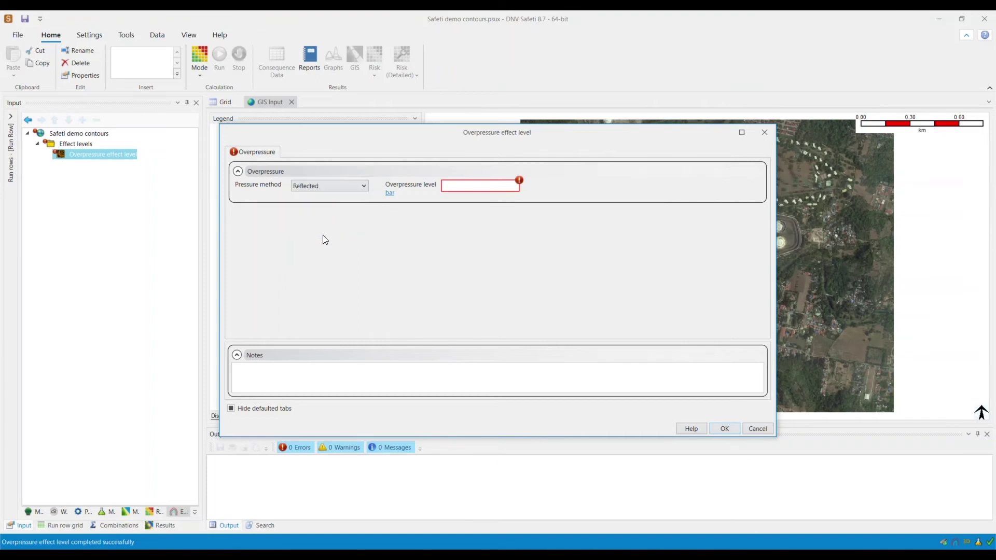
pyautogui.click(498, 186)
pyautogui.write('0.1')
pyautogui.click(725, 430)
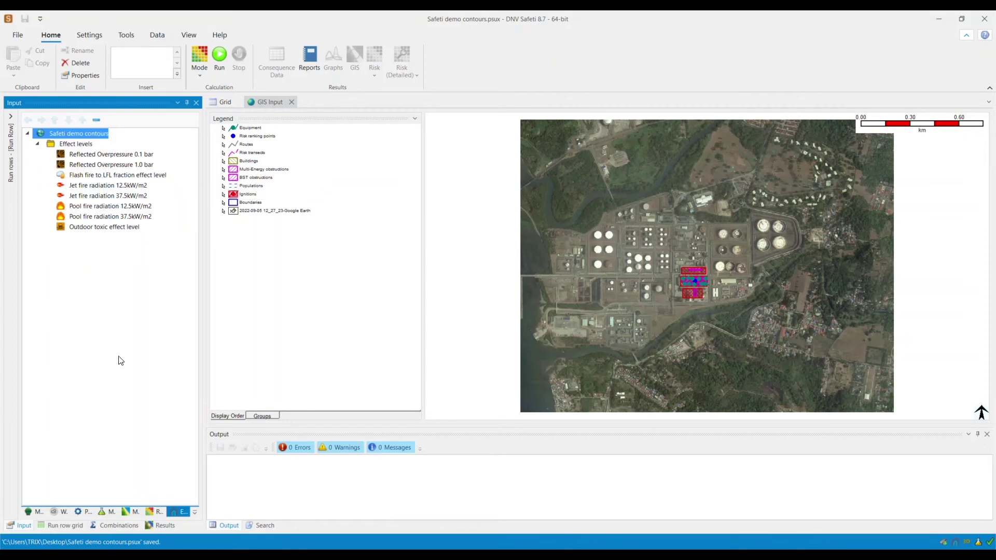
# Step: Review the Flammable parameters' LFL fraction to finish and close without changing it
pyautogui.click(88, 513)
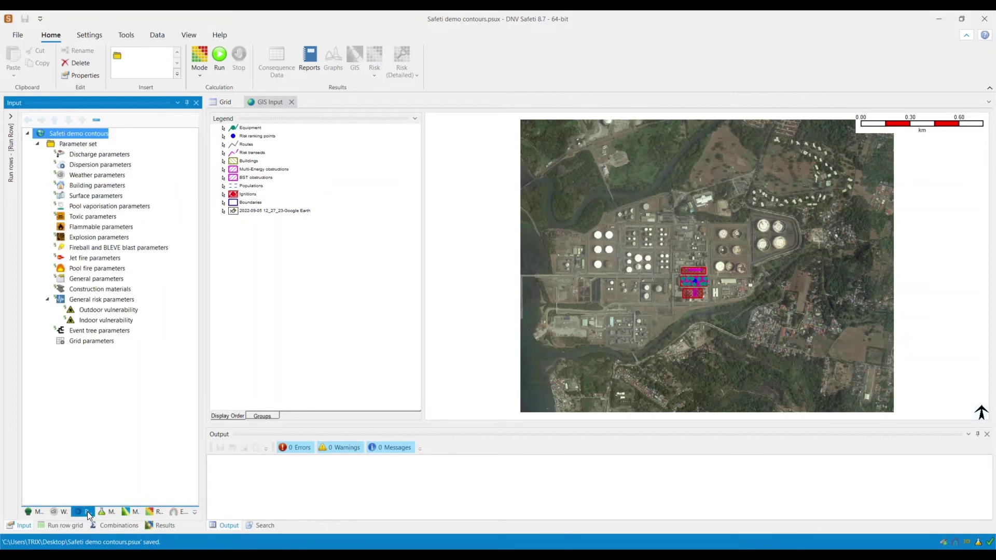
pyautogui.click(109, 229)
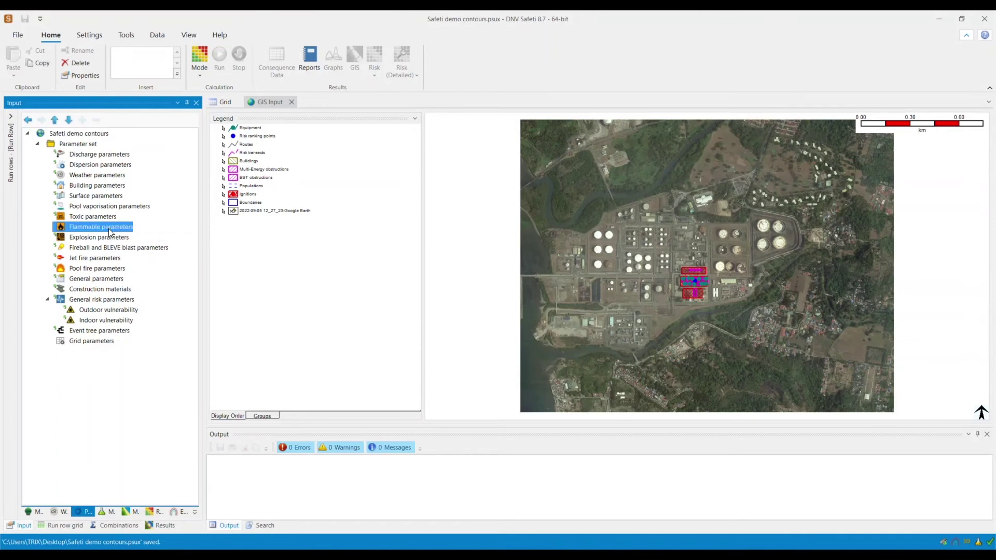
pyautogui.doubleClick(109, 232)
pyautogui.scroll(-3, 473, 235)
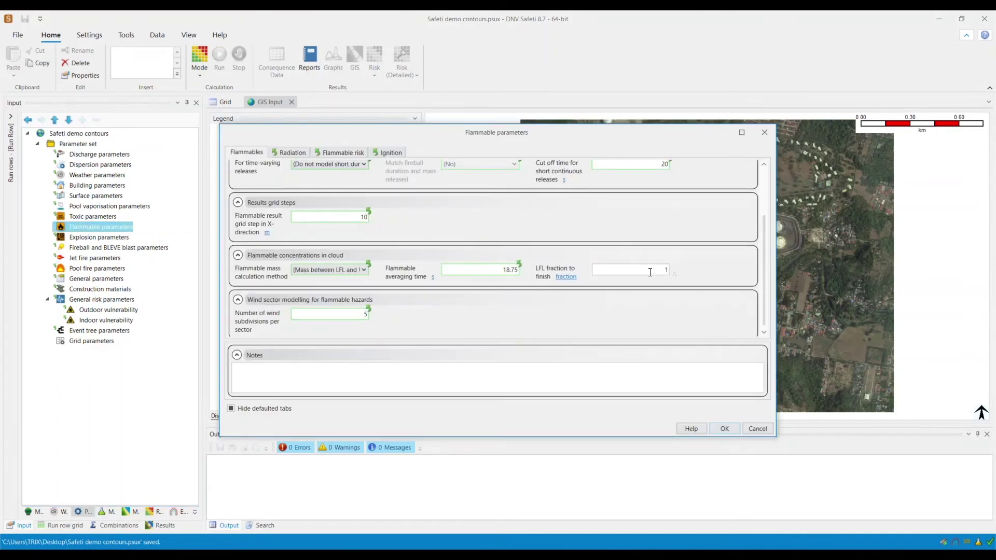
pyautogui.moveTo(650, 272); pyautogui.dragTo(676, 270)
pyautogui.click(758, 428)
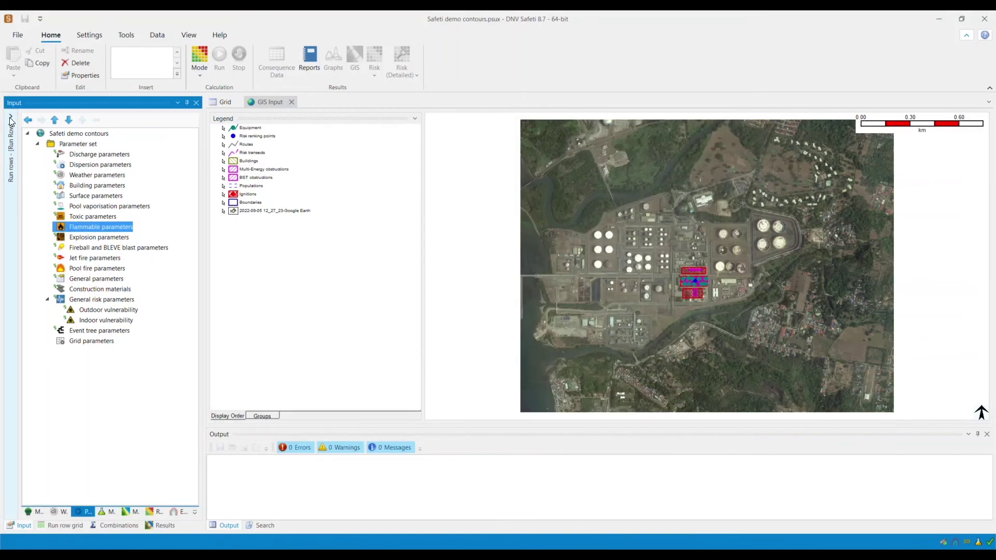
# Step: Select All Run Rows and run the calculation in Risk mode
pyautogui.click(10, 119)
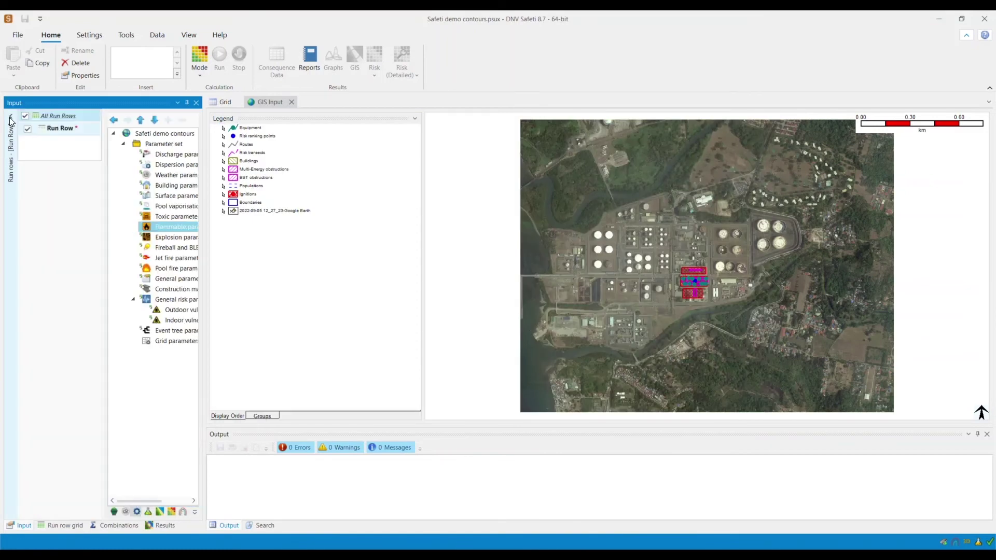
pyautogui.click(58, 118)
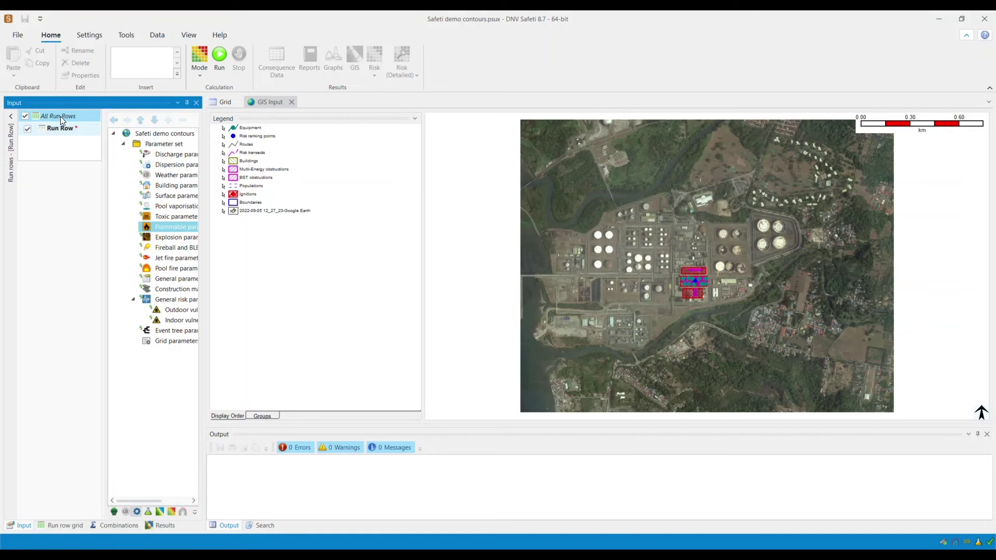
pyautogui.click(199, 75)
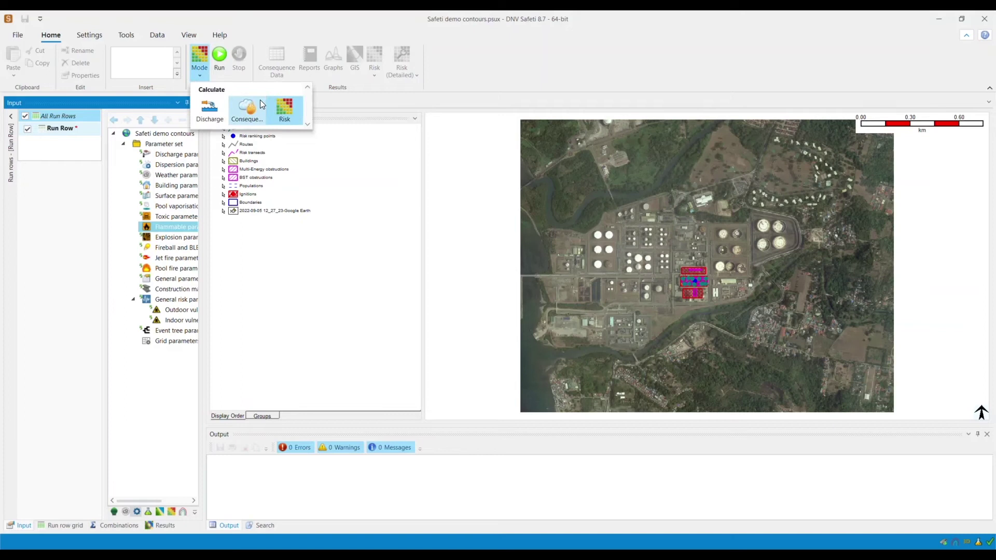
pyautogui.click(216, 66)
pyautogui.click(217, 57)
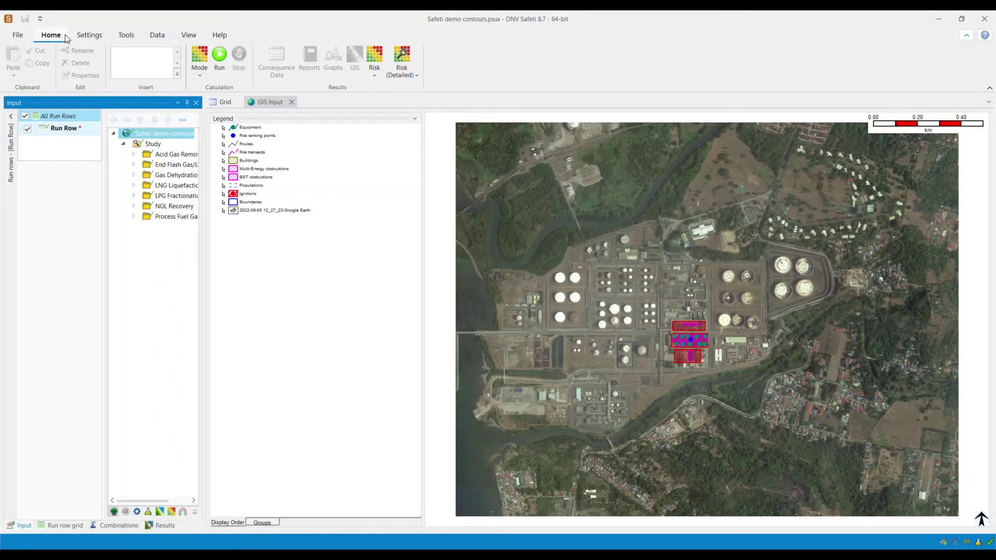
# Step: Create a Multi-Level risk contour graph for Effect levels\Jet fire radiation 37.5kW/m2
pyautogui.click(375, 71)
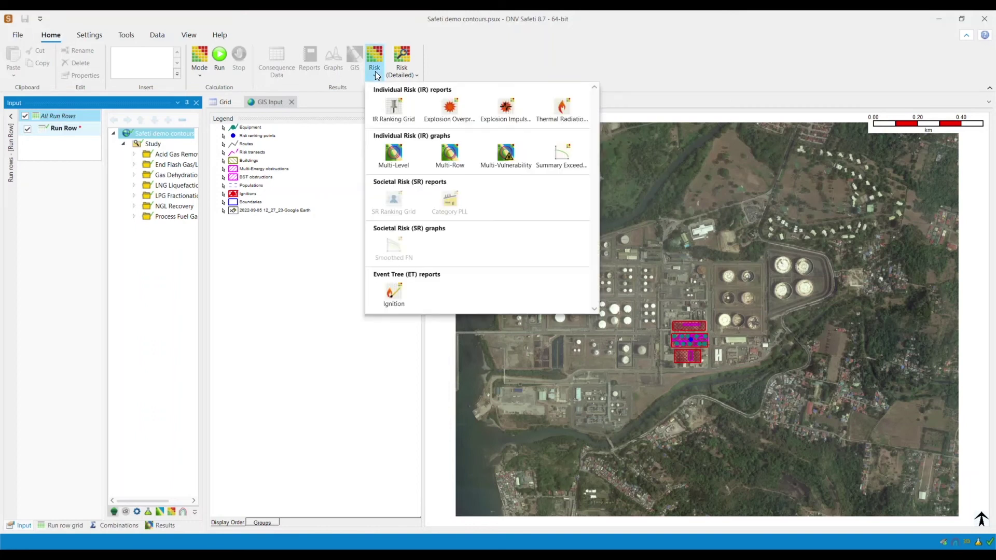
pyautogui.click(394, 154)
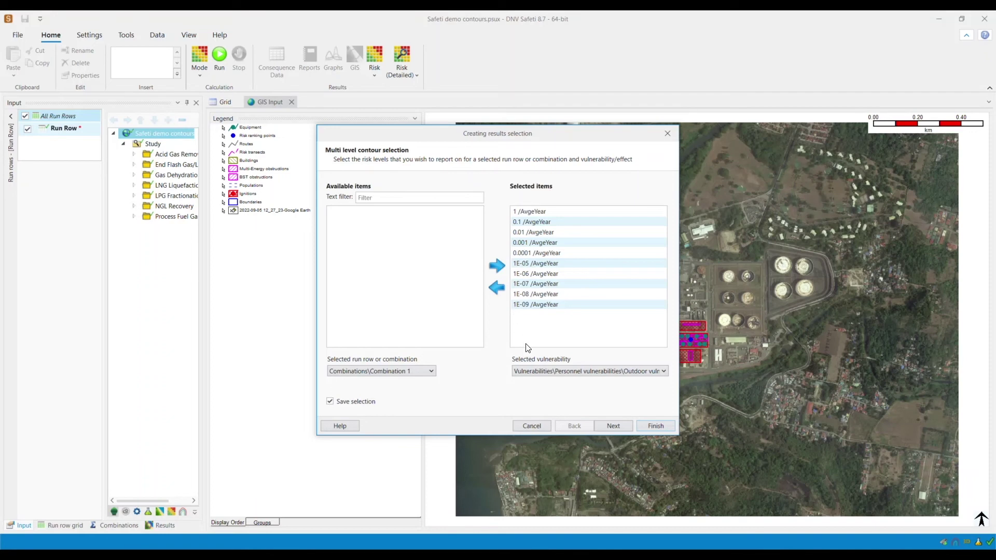
pyautogui.click(537, 370)
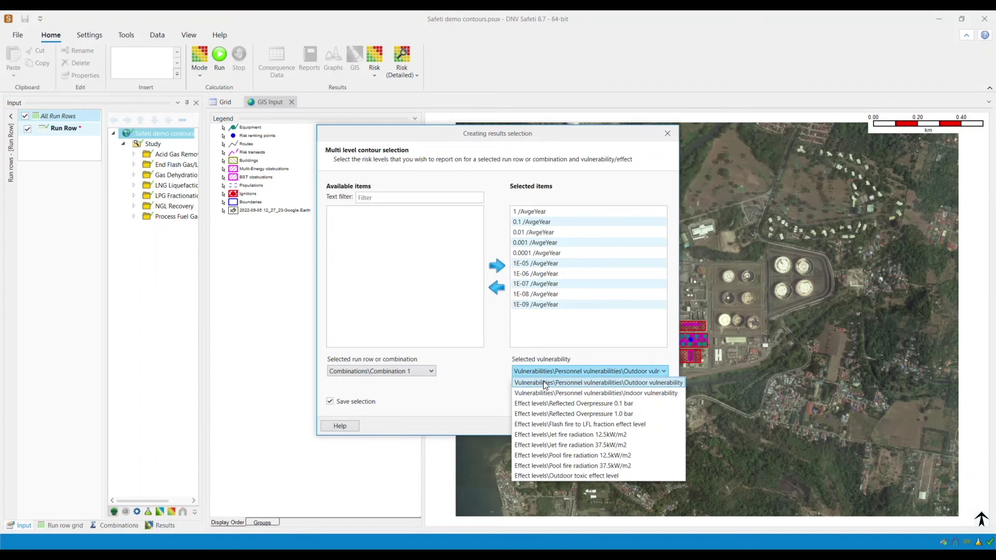
pyautogui.click(563, 445)
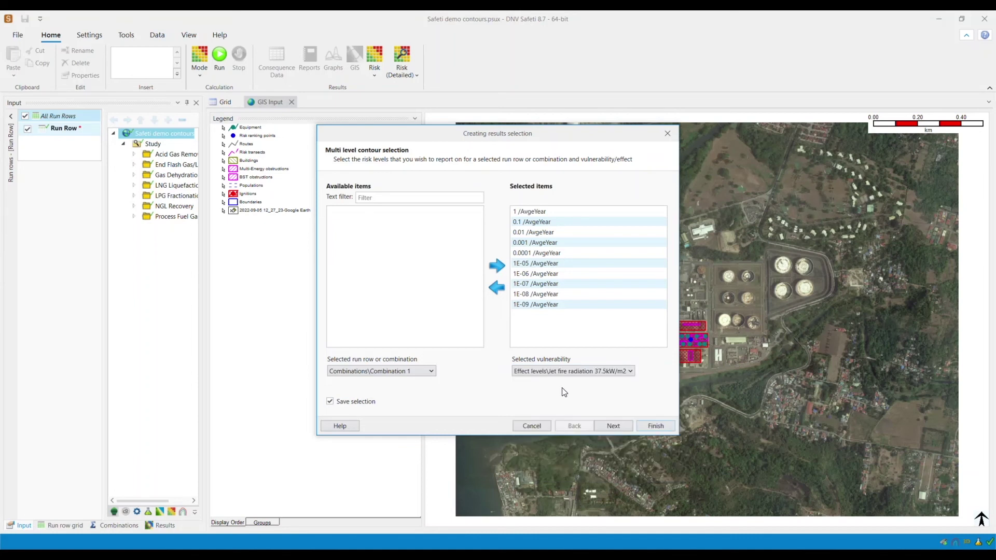
pyautogui.click(654, 428)
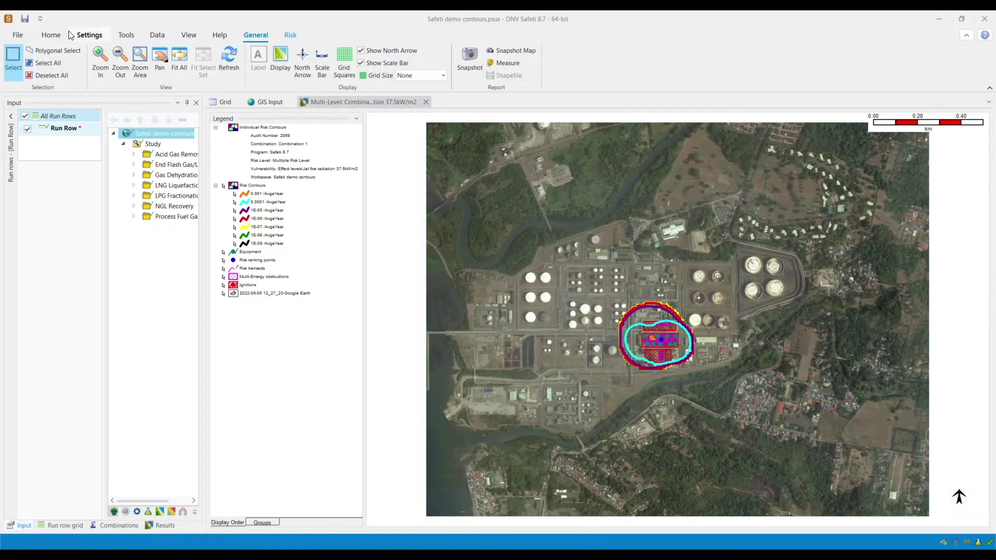
# Step: After reviewing the 37.5kW/m2 jet fire contour map, switch back to the Home ribbon
pyautogui.click(54, 39)
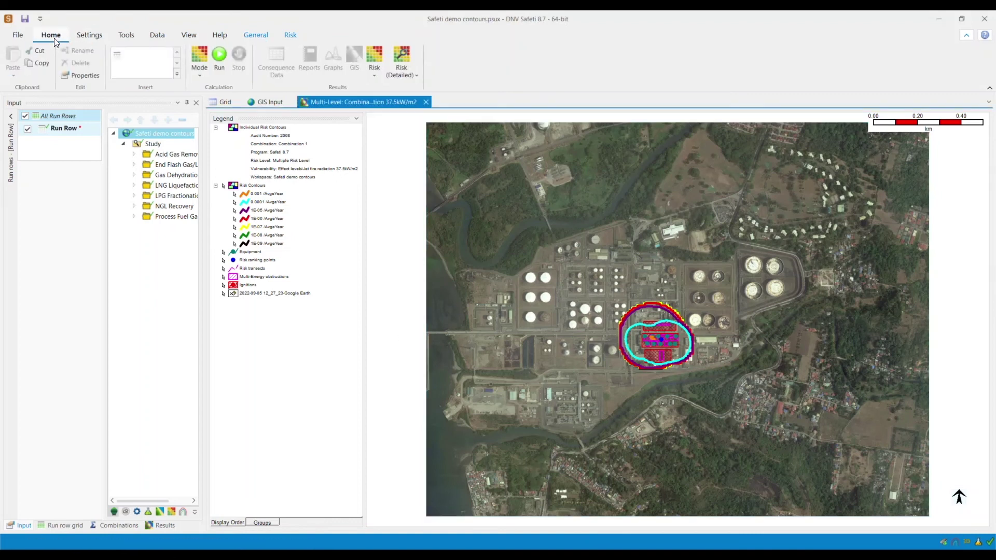
# Step: Build a Multi-Vulnerability map with only Reflected Overpressure 0.1 and 1.0 bar at 1E-06 /AvgeYear
pyautogui.click(375, 73)
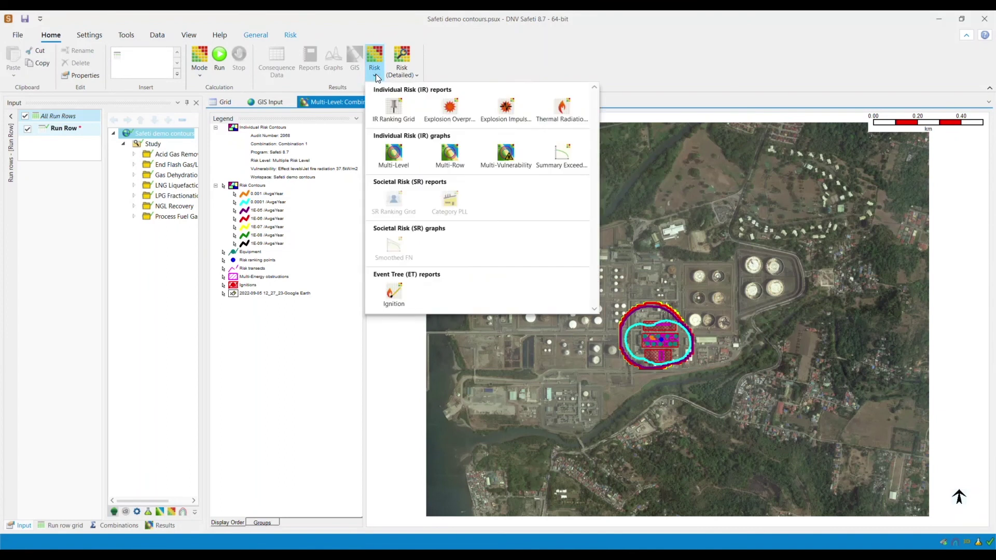
pyautogui.click(505, 156)
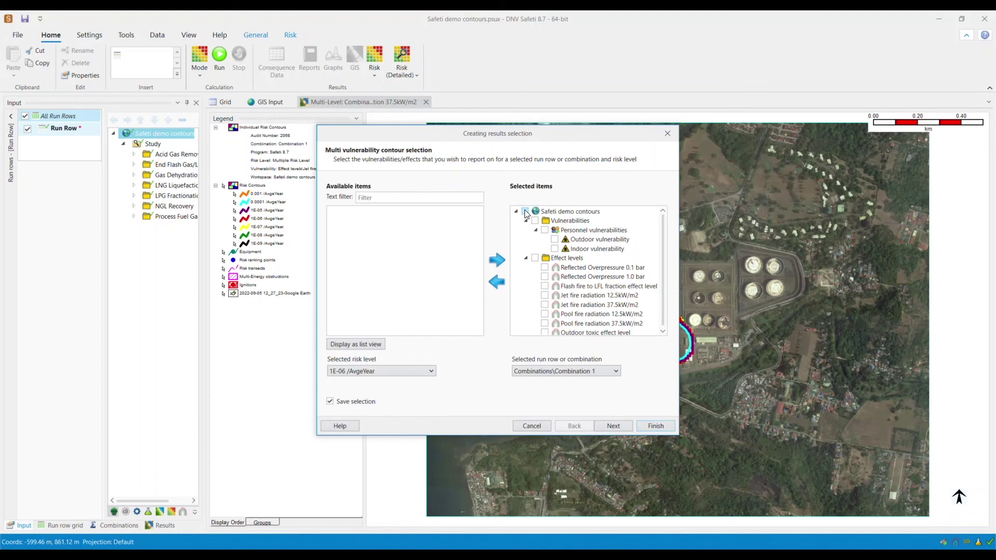
pyautogui.click(545, 267)
pyautogui.click(545, 276)
pyautogui.click(497, 282)
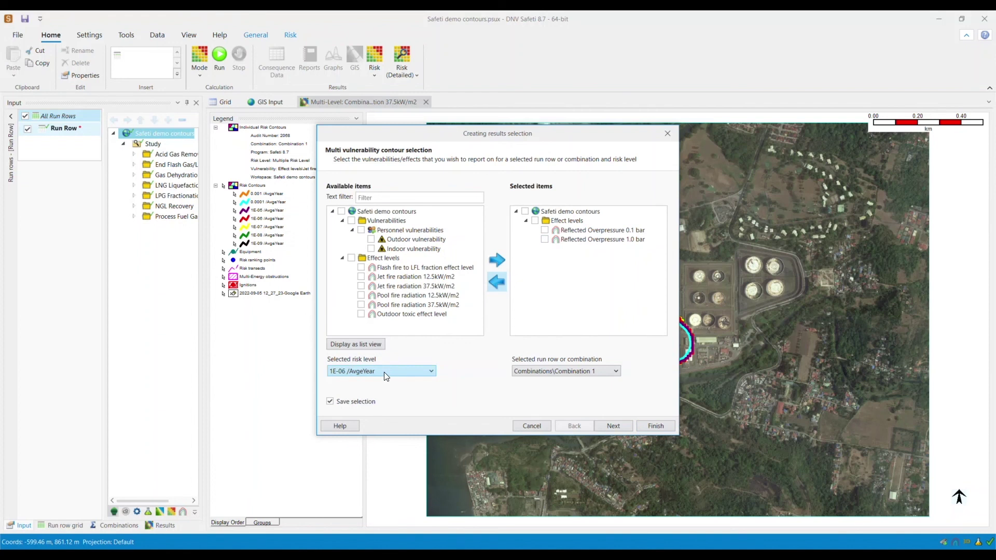
pyautogui.click(384, 373)
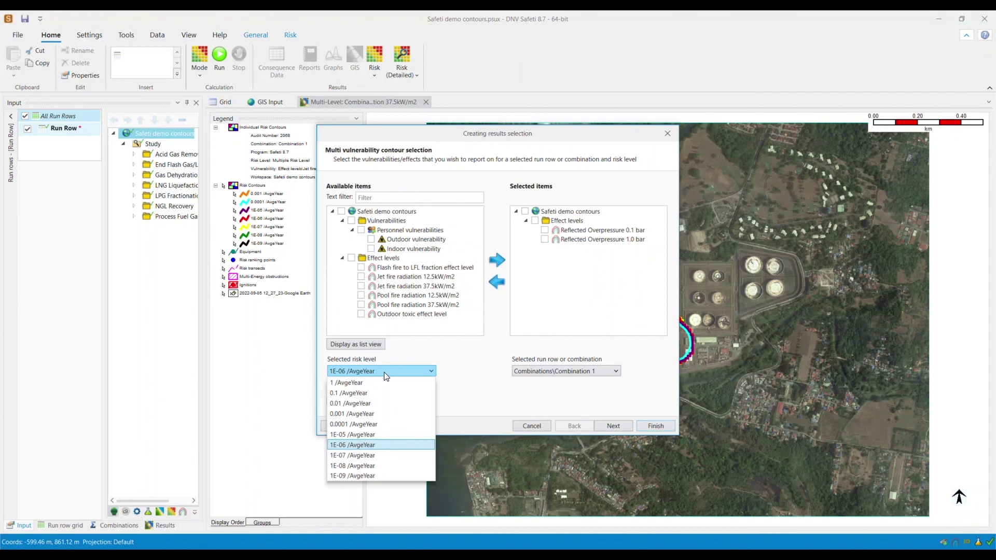
pyautogui.click(490, 377)
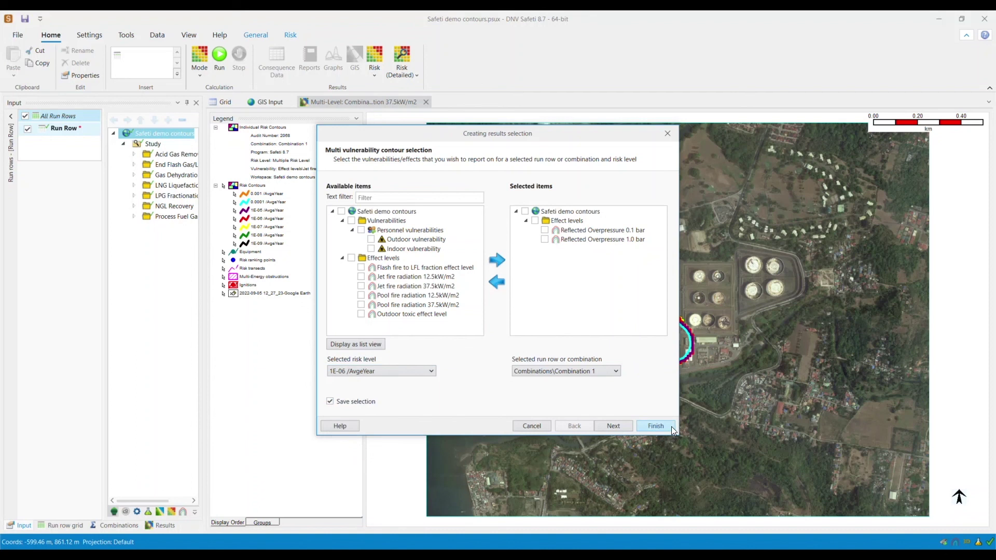
pyautogui.click(656, 426)
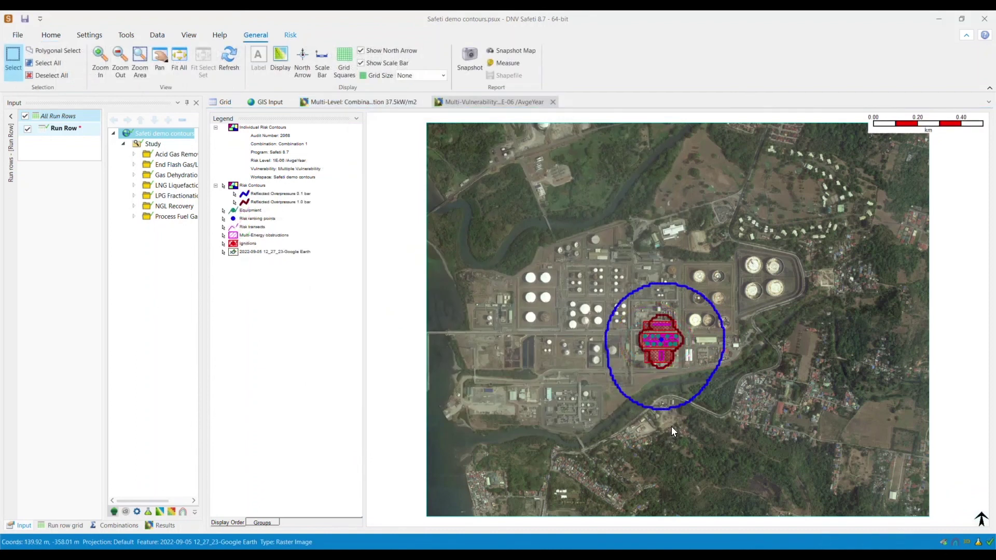